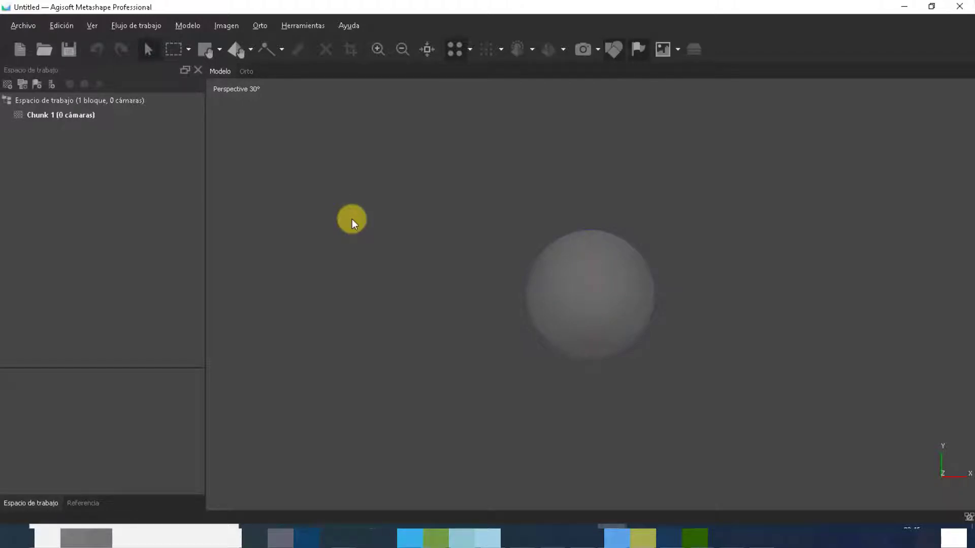
Switch to QGIS and examine the individual coffee plants along the crop rows in the orthomosaic up close
click(632, 535)
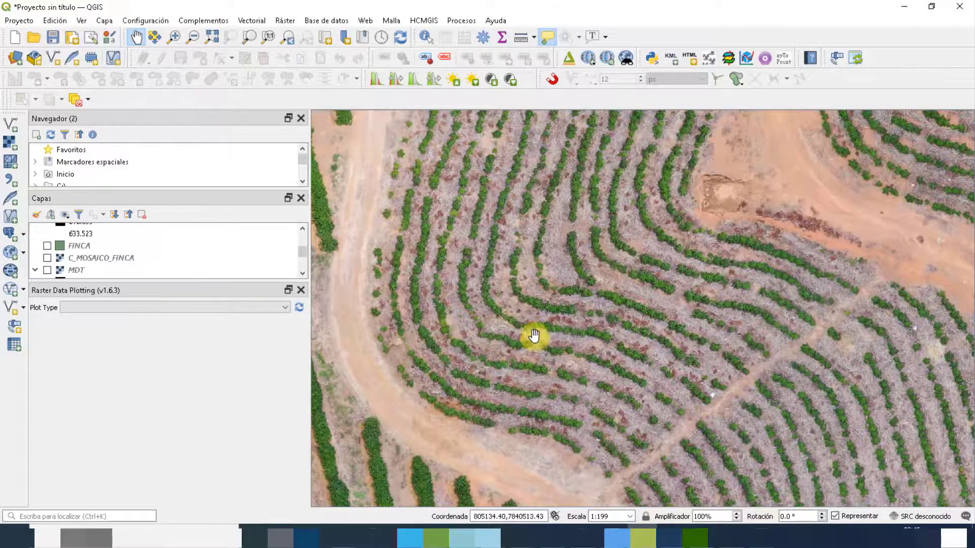
scroll(531, 330, up, 3)
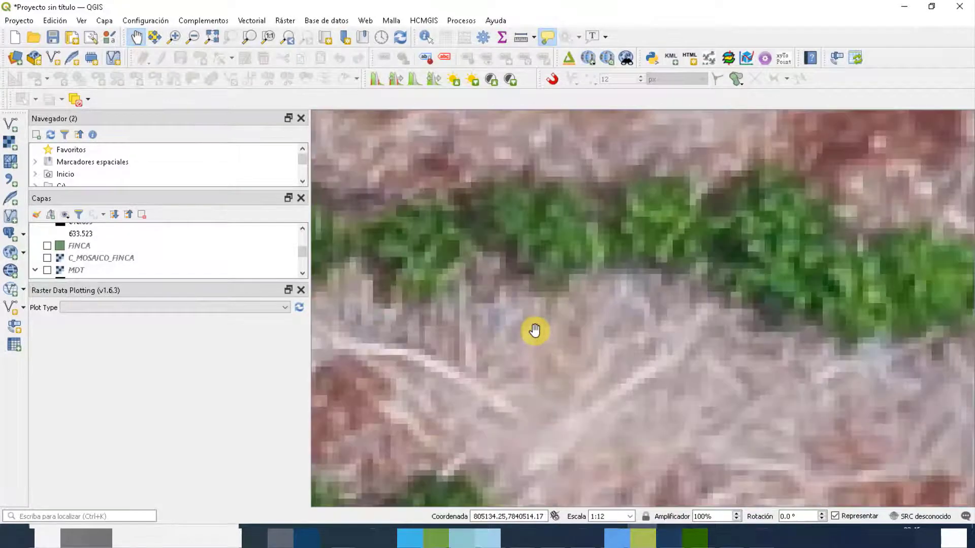
drag(757, 307, 529, 319)
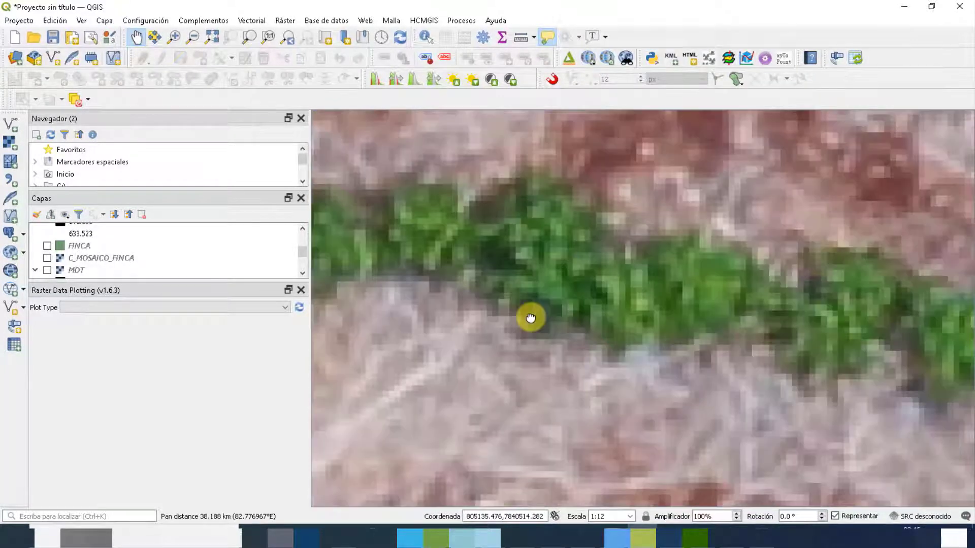
scroll(544, 321, down, 2)
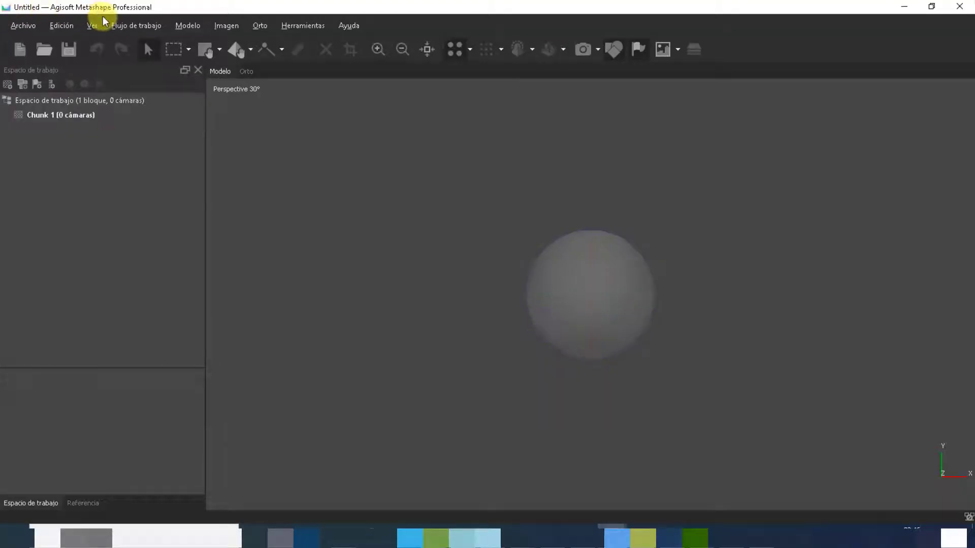
In Metashape, add the photos DJI_0021.JPG through DJI_0156.JPG from the FOTOS CAFÉ folder to Chunk 1
click(122, 27)
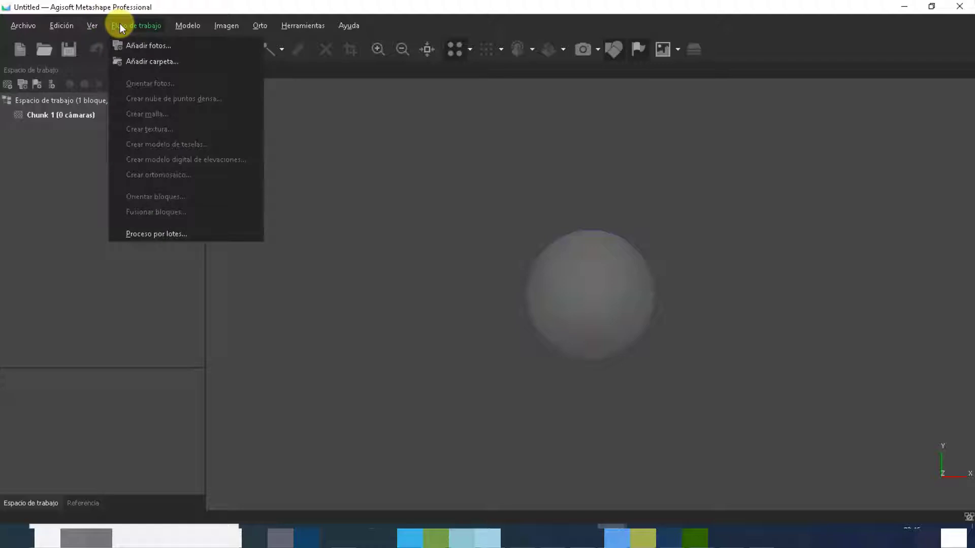
click(148, 45)
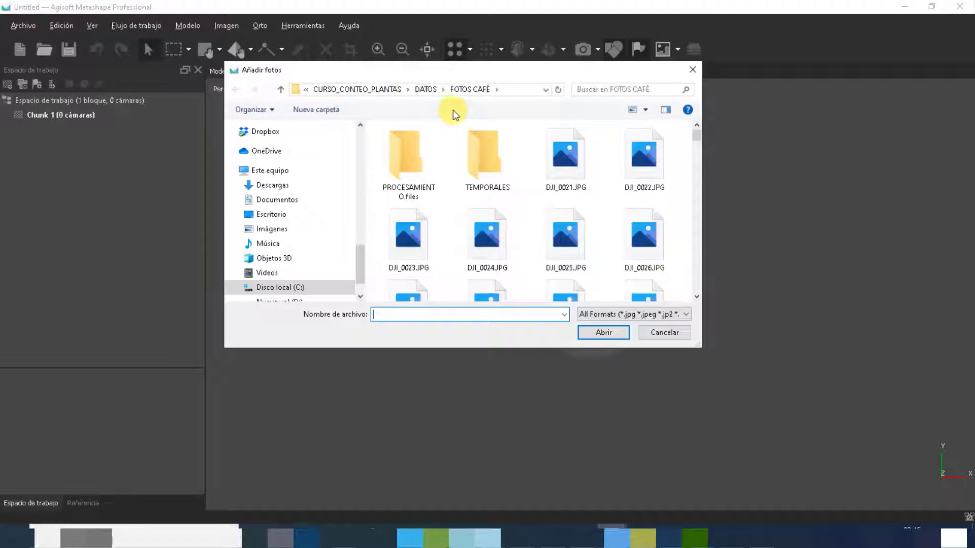
click(577, 162)
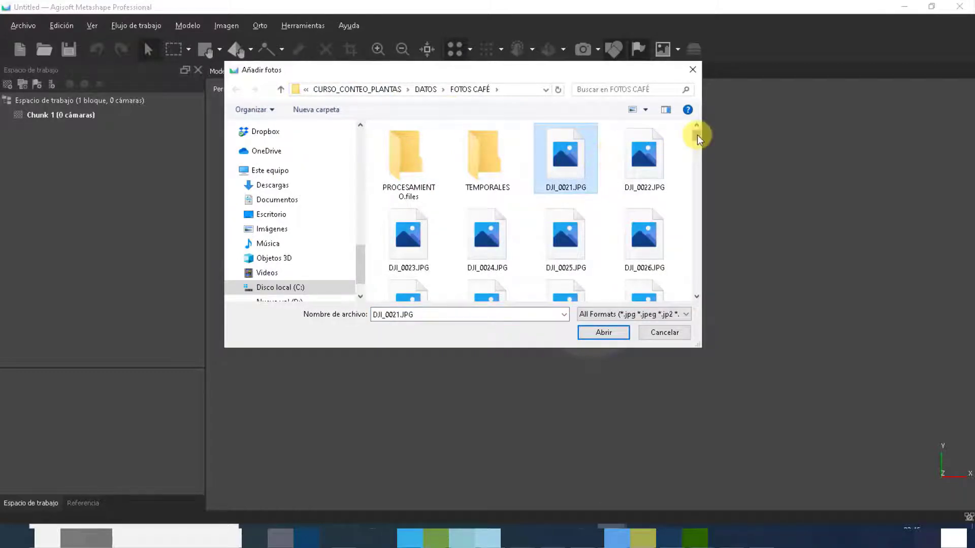
drag(698, 135, 703, 295)
shift+click(487, 267)
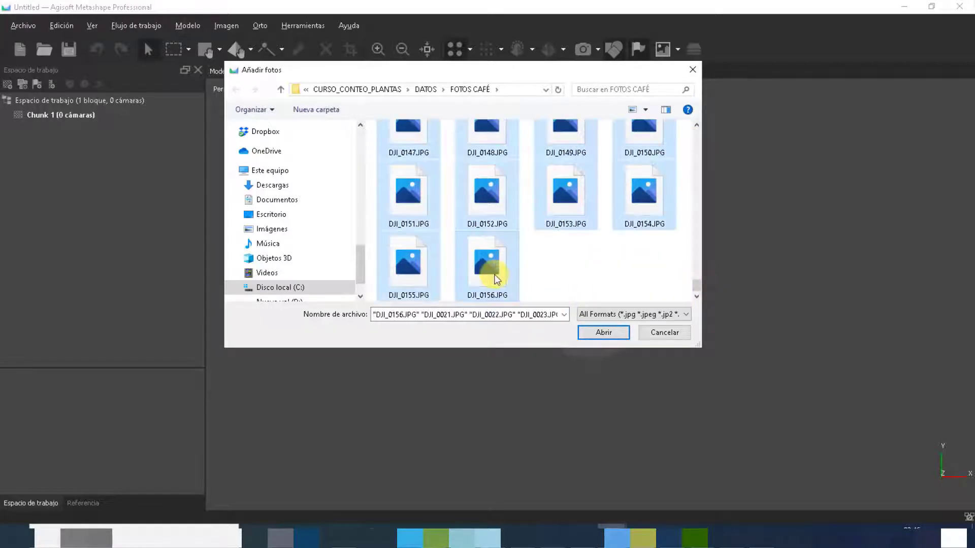
drag(696, 287, 687, 139)
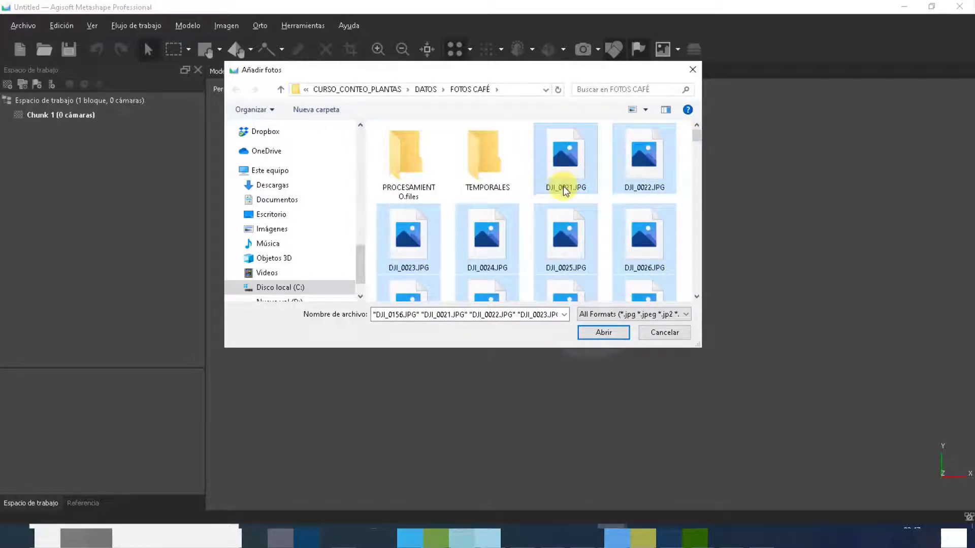
drag(697, 140, 695, 289)
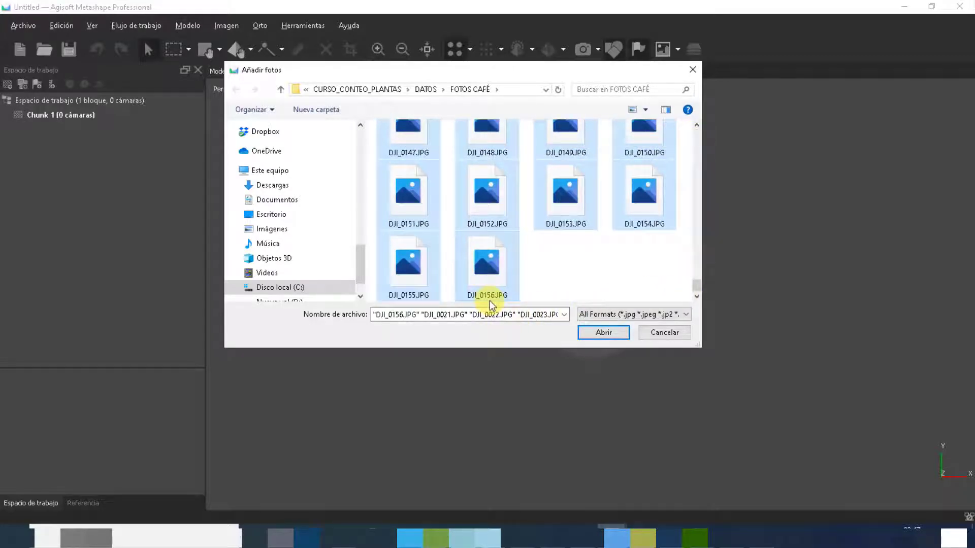
click(602, 332)
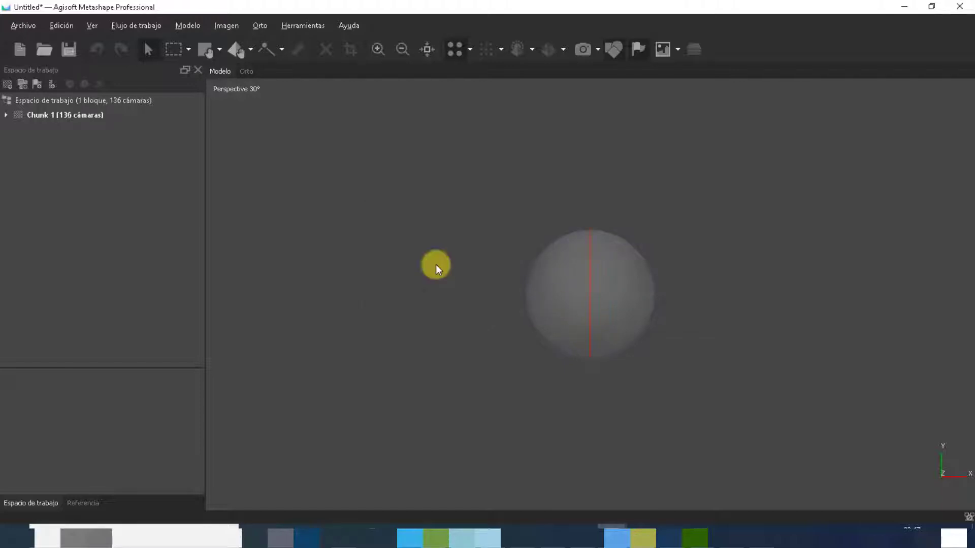
Expand Chunk 1 and its Cámaras folder to show the list of imported photos
click(65, 115)
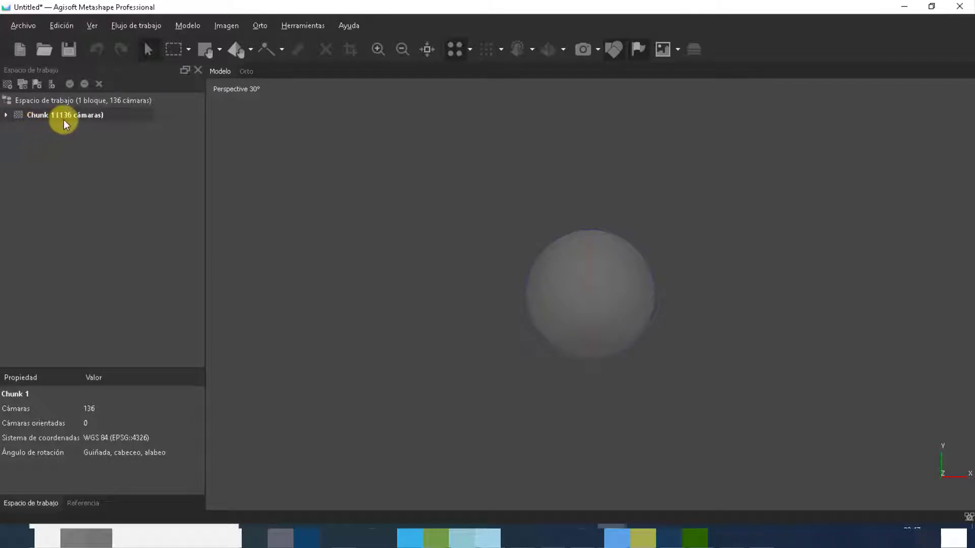
click(6, 116)
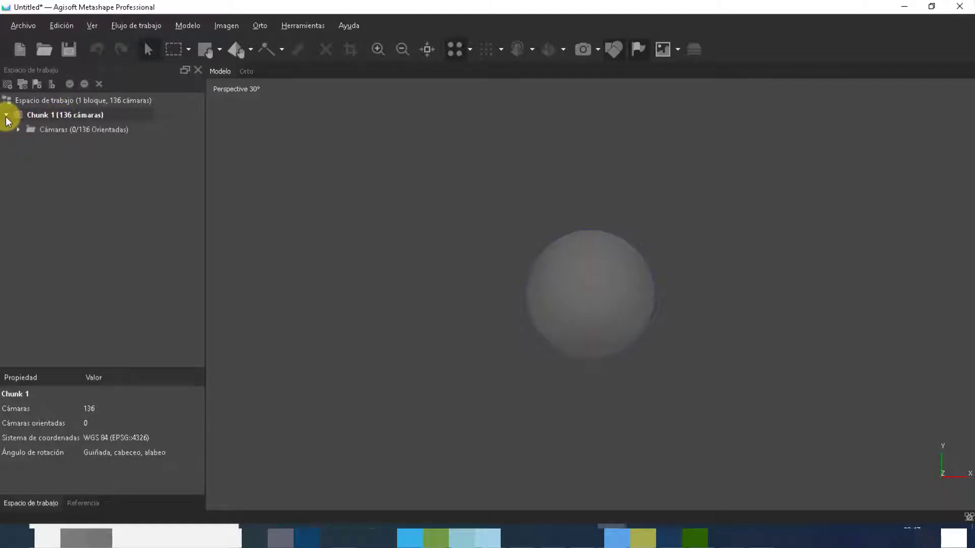
click(6, 115)
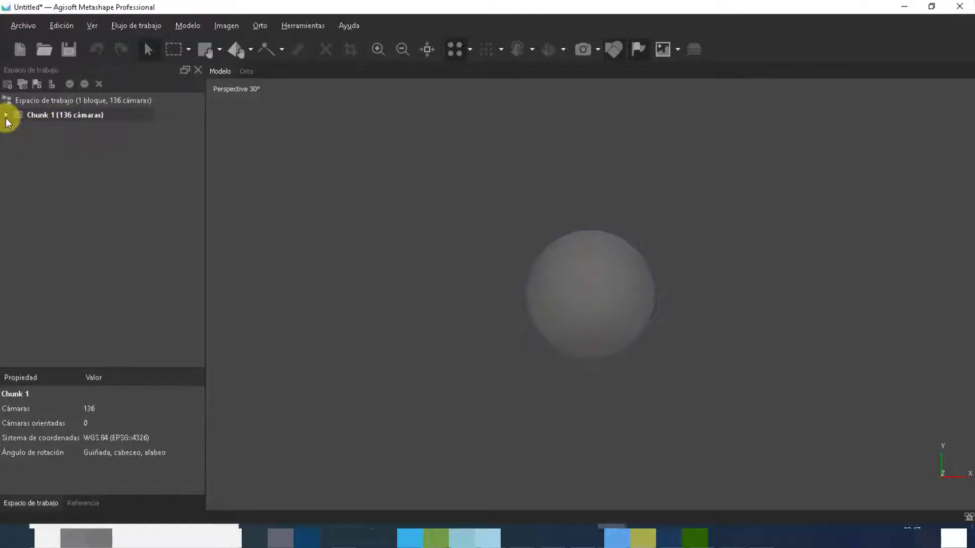
click(6, 116)
click(6, 116)
click(4, 116)
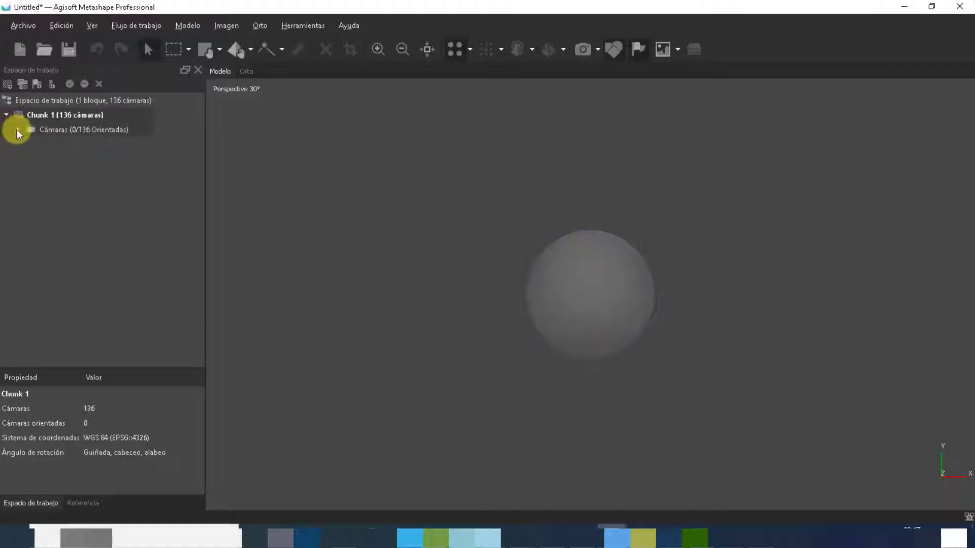
click(18, 130)
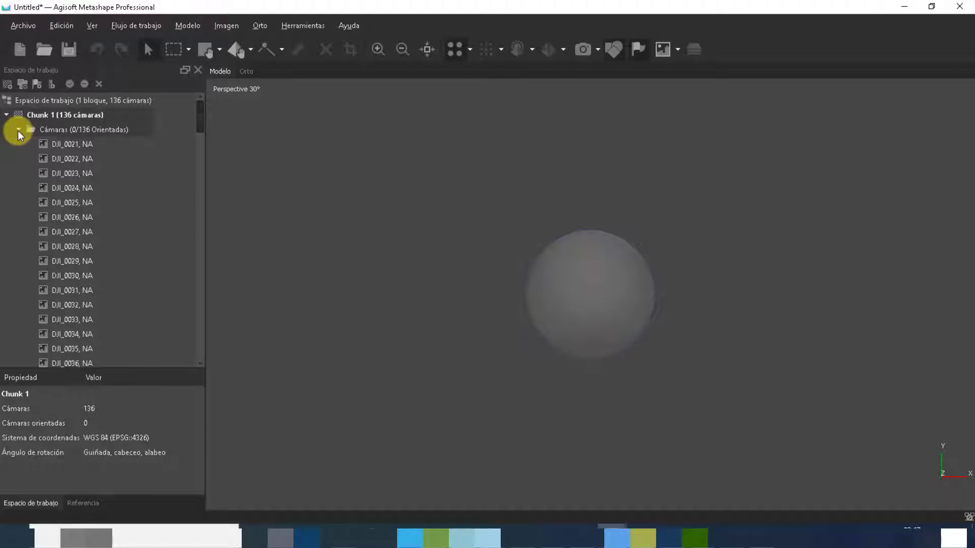
Start Orientar fotos and review the Precisión and Pre-selección de referencia options, keeping Alta and Origen
click(121, 24)
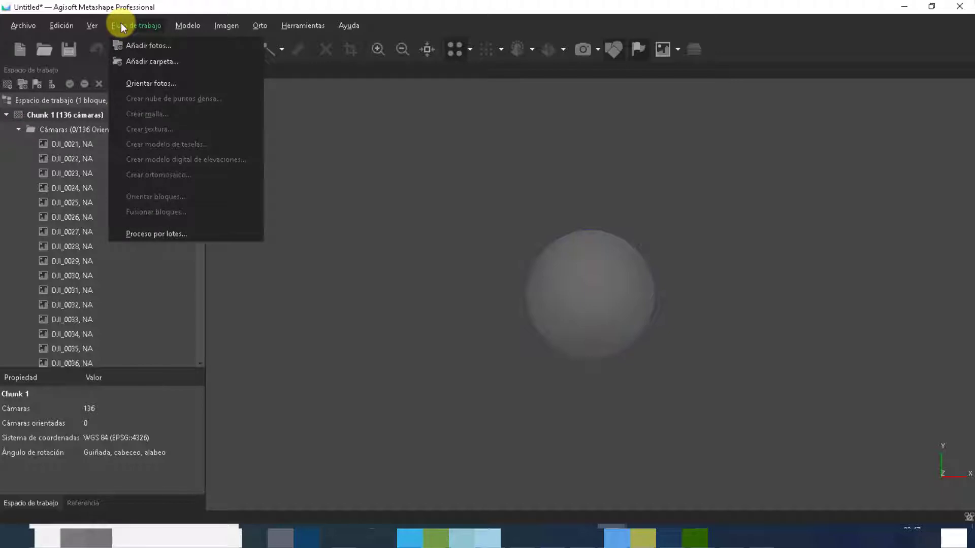
click(186, 85)
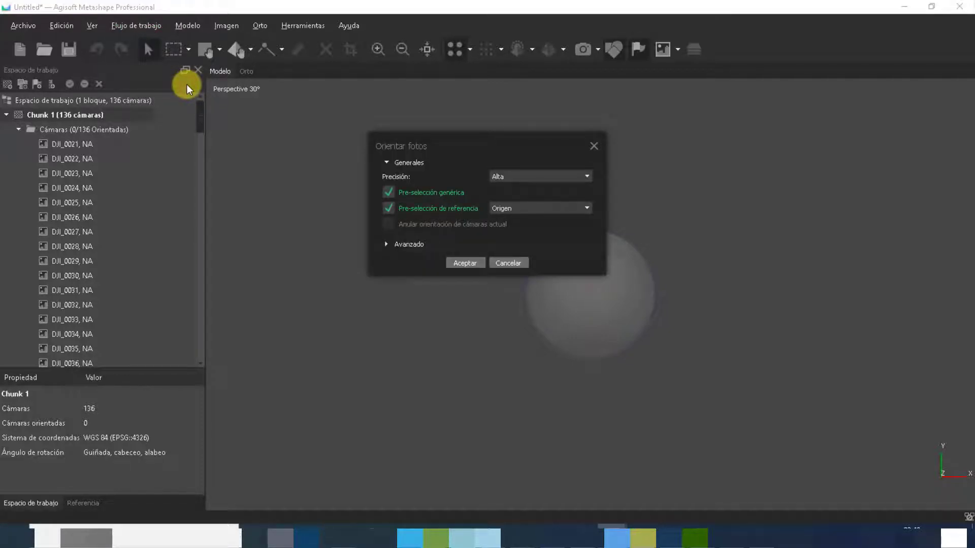
click(520, 173)
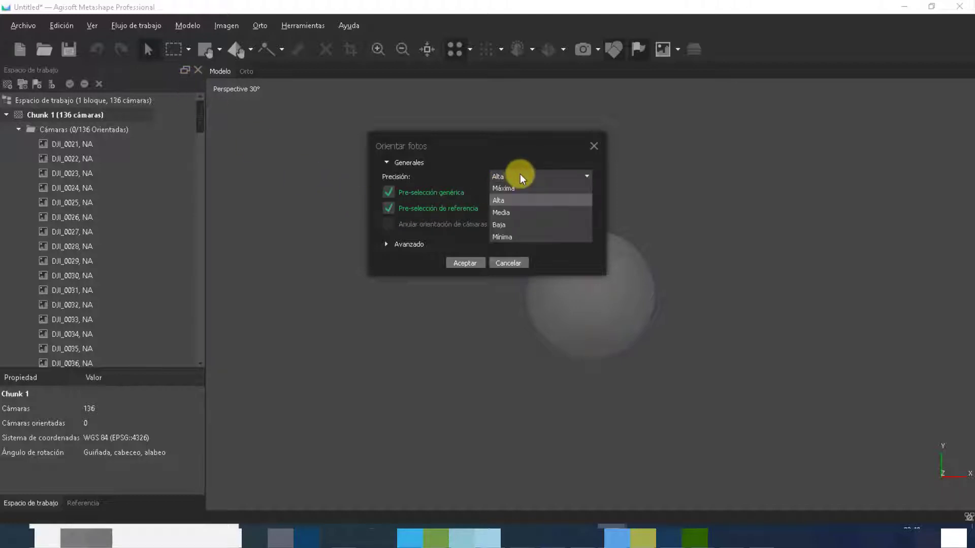
click(520, 173)
click(541, 208)
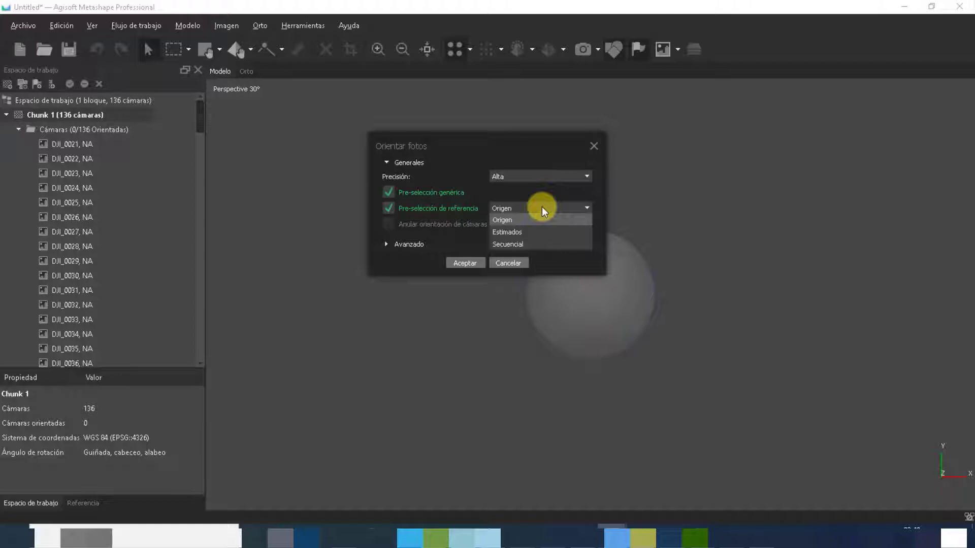
click(541, 207)
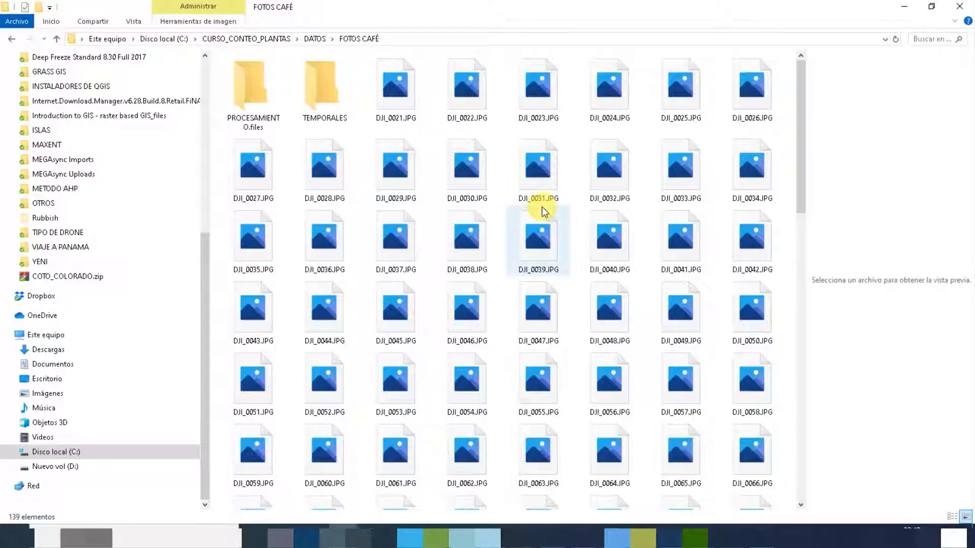
In File Explorer, examine the detailed properties of DJI_0030.JPG down to its GPS latitude, longitude and altitude, then close them
click(472, 180)
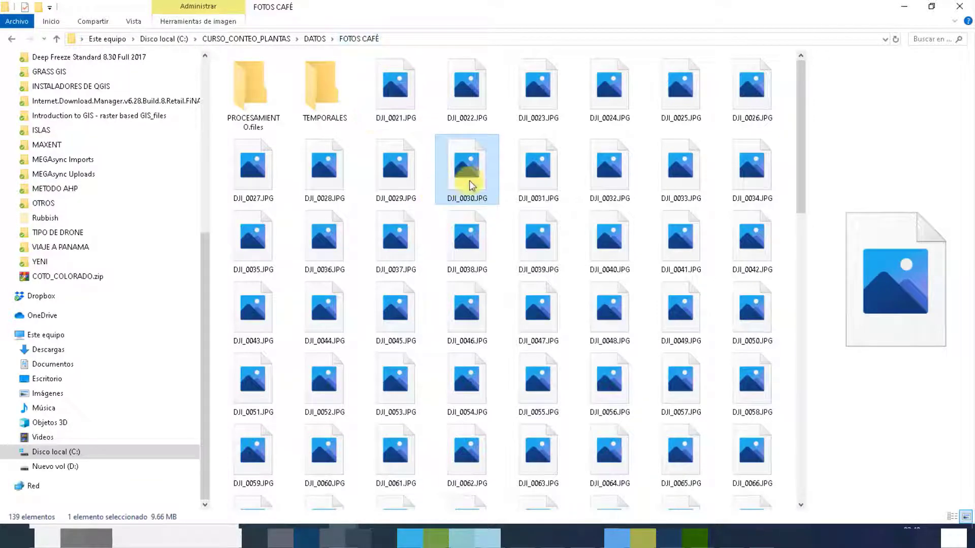
double_click(475, 161)
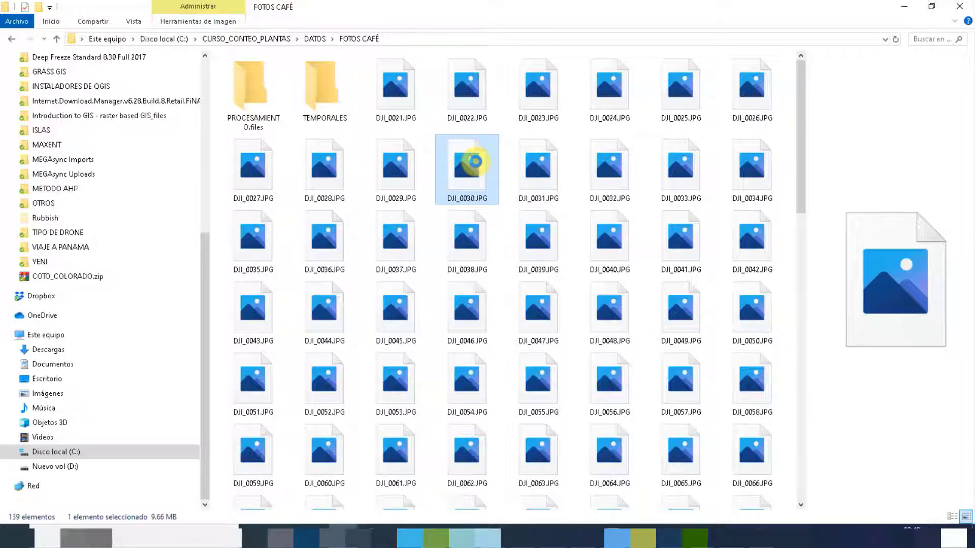
right_click(475, 161)
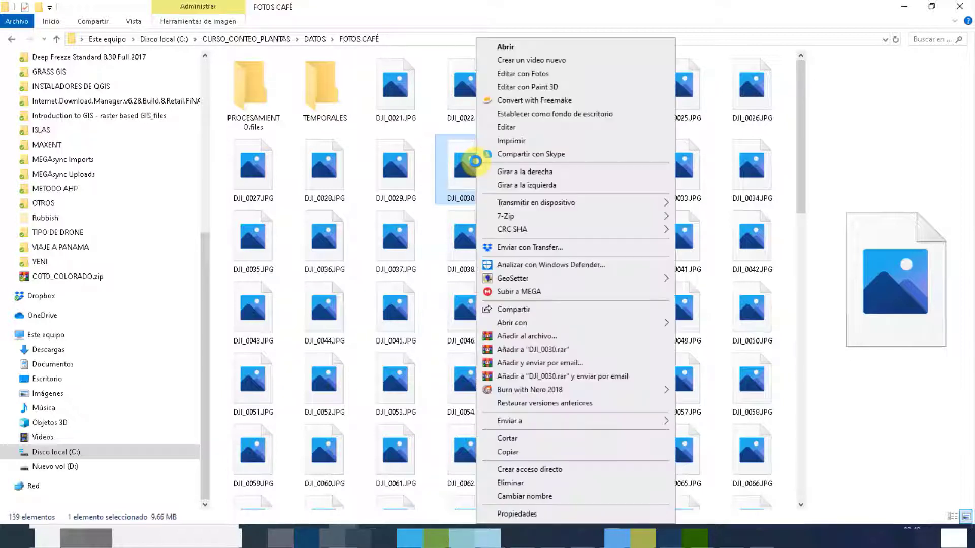
click(566, 511)
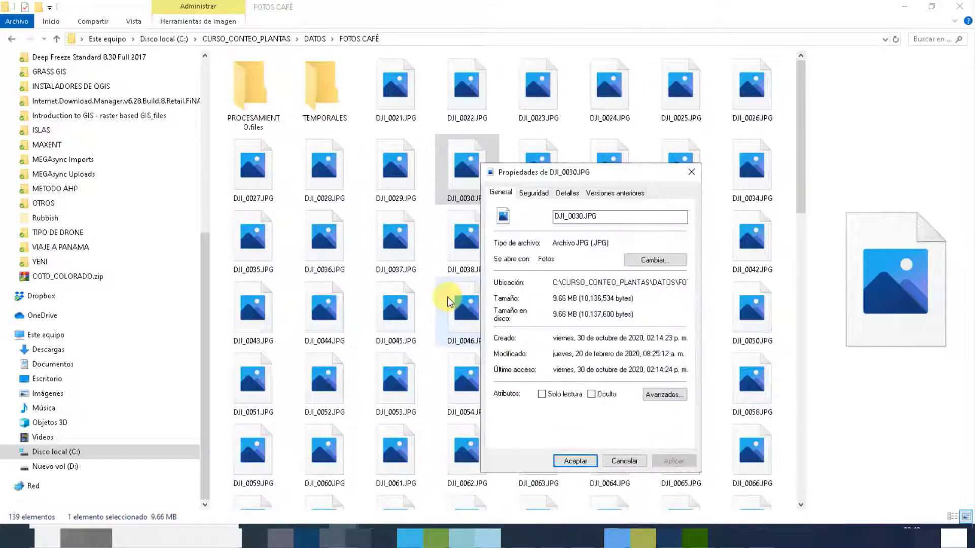
click(571, 194)
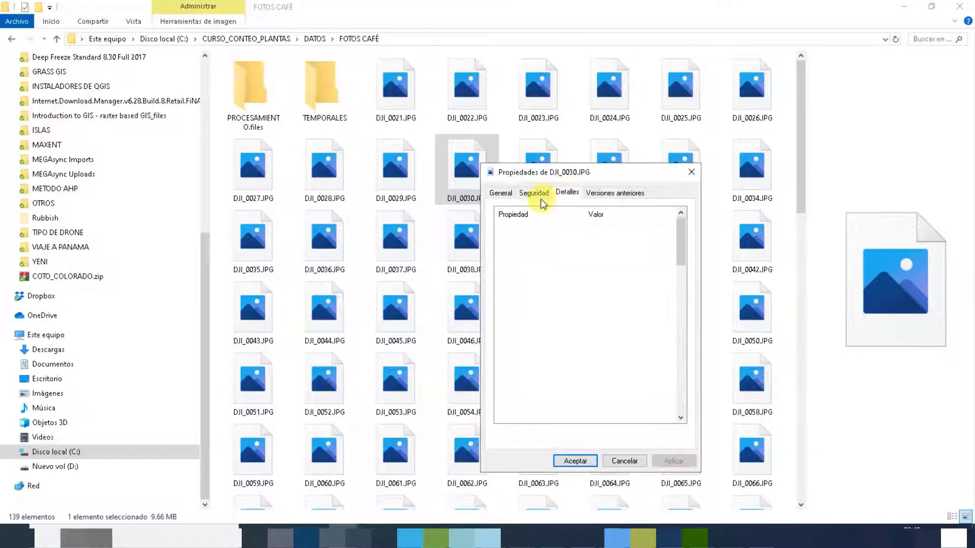
drag(550, 175, 504, 121)
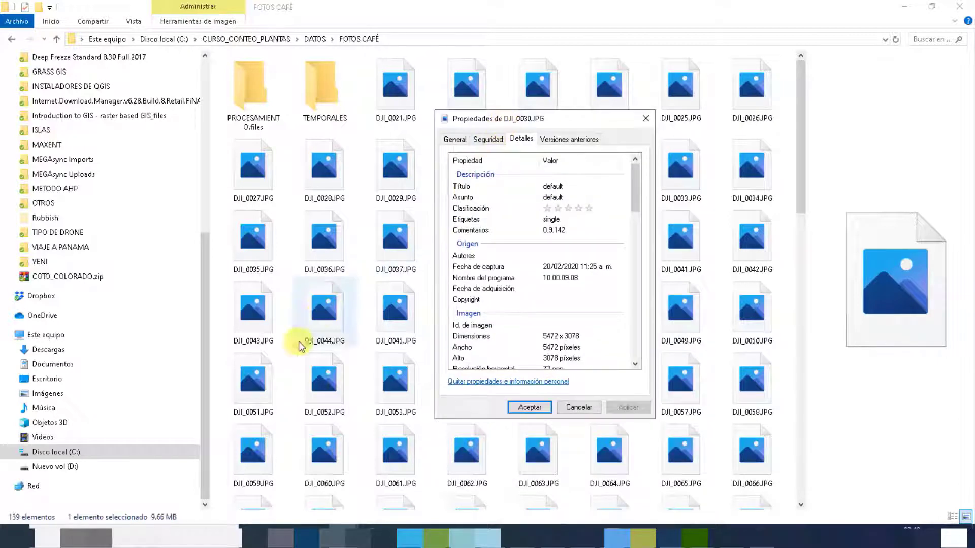
drag(636, 185, 636, 207)
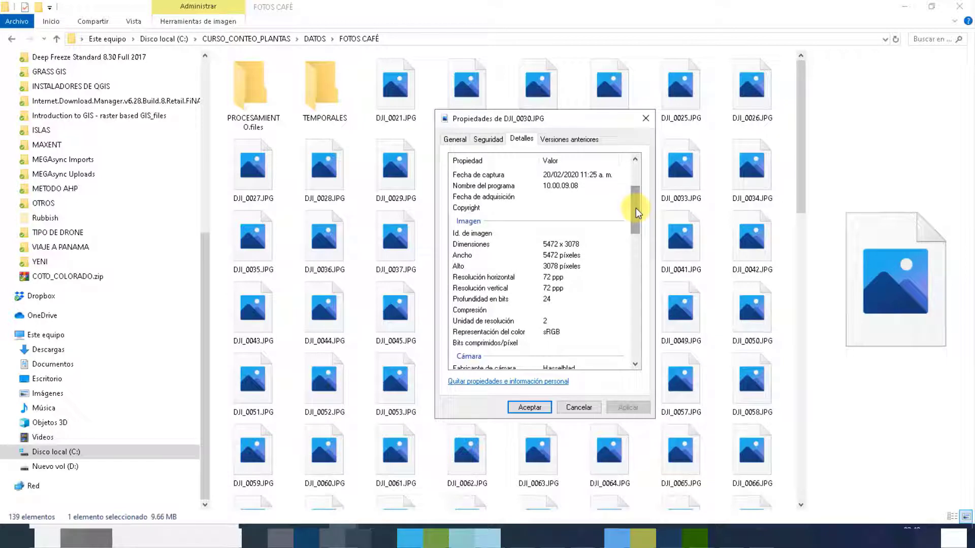
drag(636, 208, 635, 313)
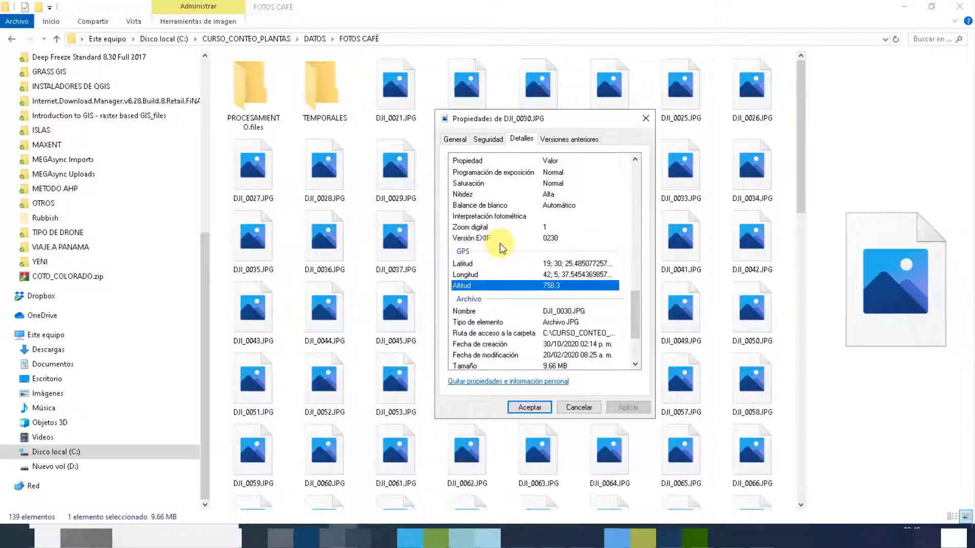
click(591, 408)
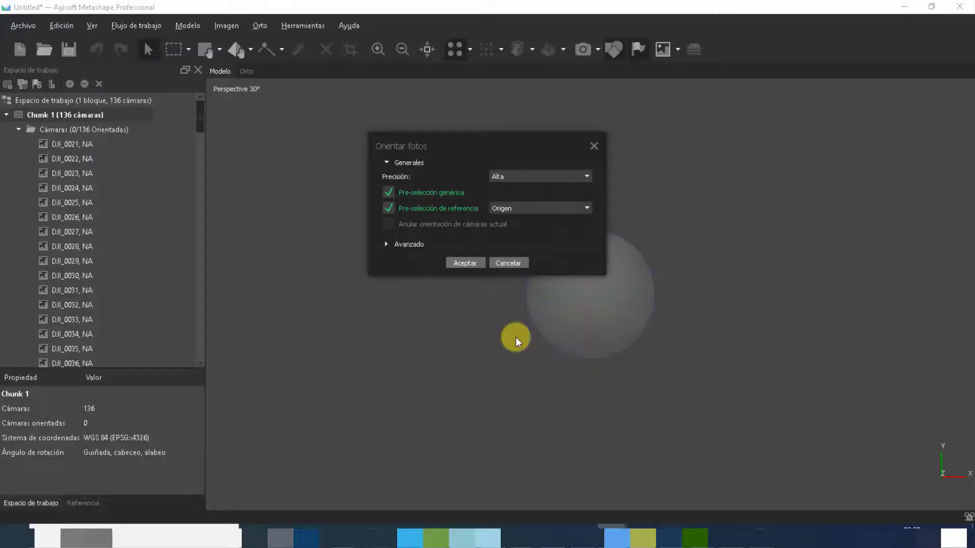
Show the advanced photo alignment settings and set Precisión to Alta
click(386, 245)
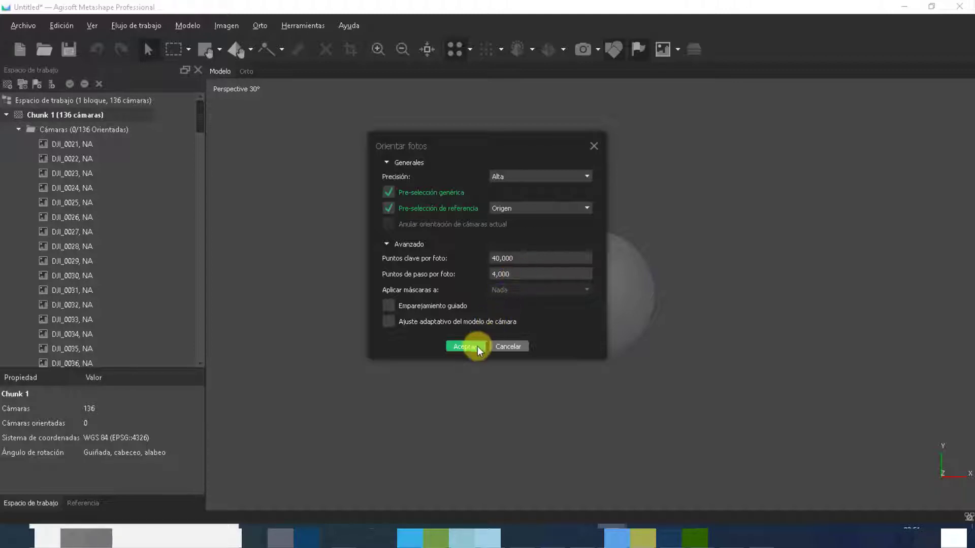
click(516, 178)
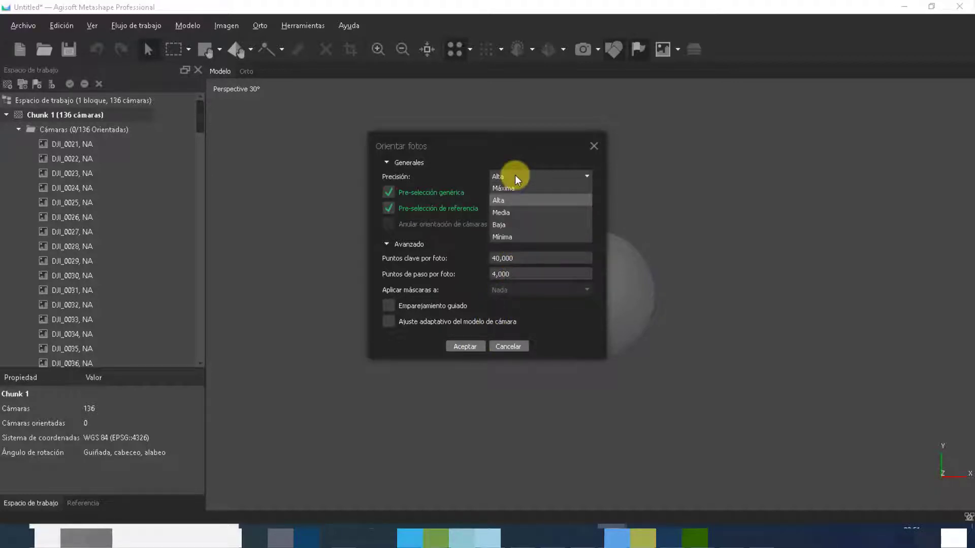
click(515, 175)
click(515, 175)
click(515, 174)
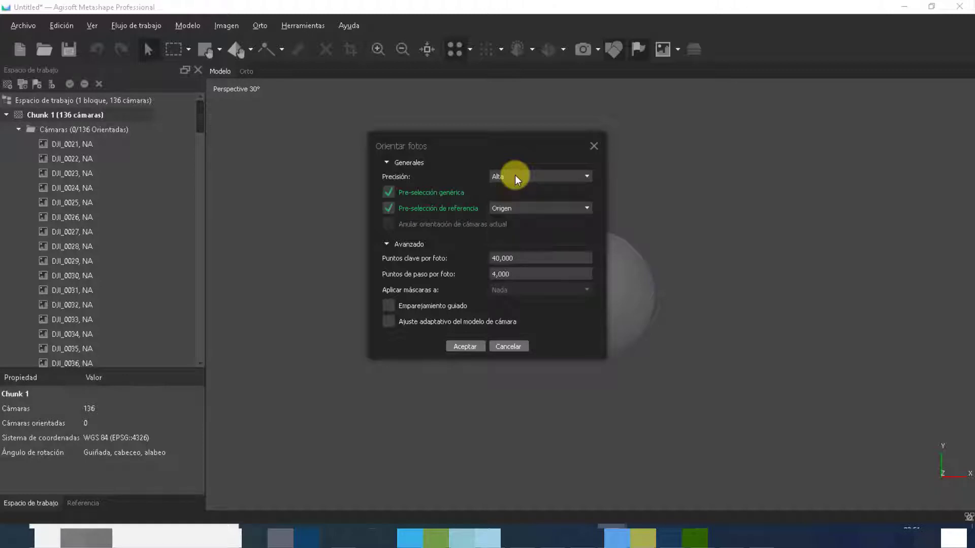
click(515, 175)
click(515, 176)
click(515, 175)
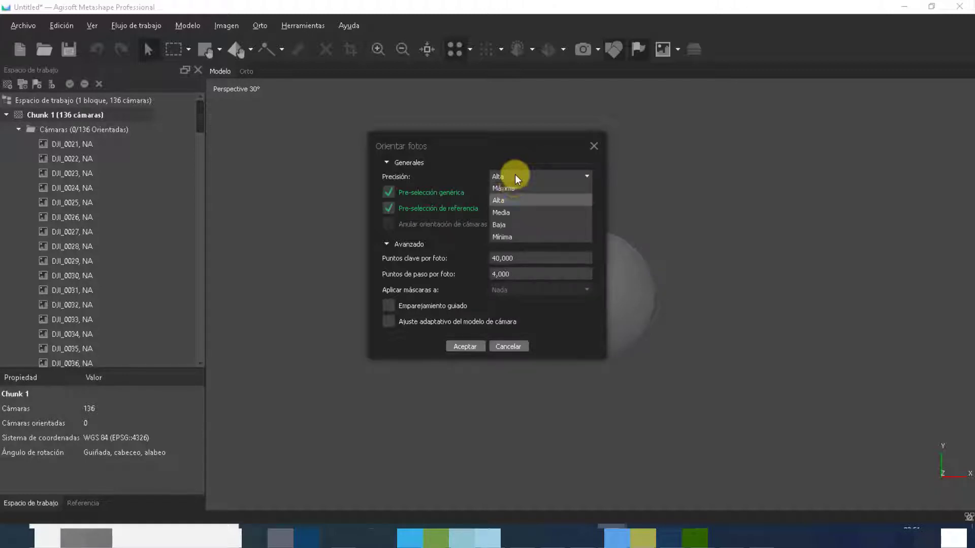
click(510, 201)
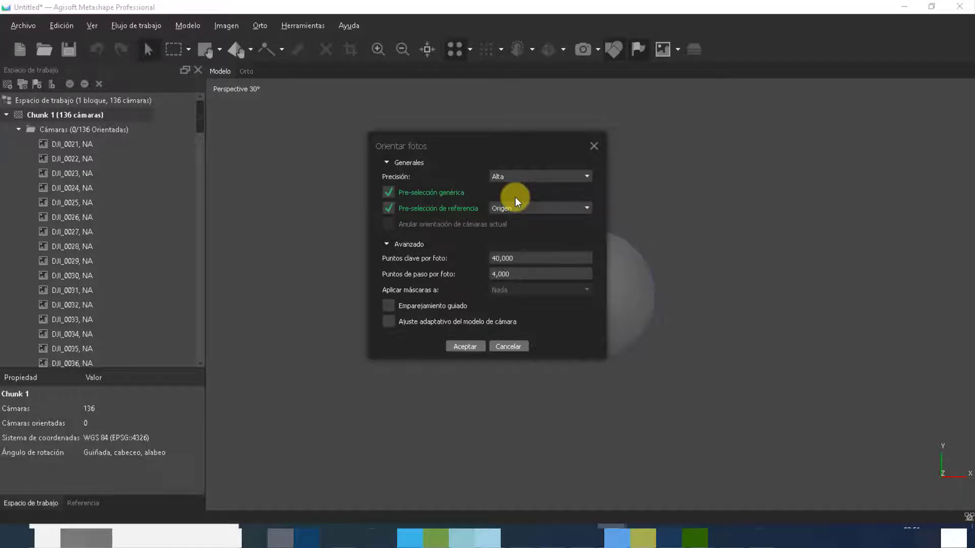
Review the Precisión choices for the photo alignment and keep Alta selected
click(517, 176)
click(503, 200)
Switch to QGIS and examine the coffee plant rows in the farm orthomosaic at close and wider scales
click(655, 536)
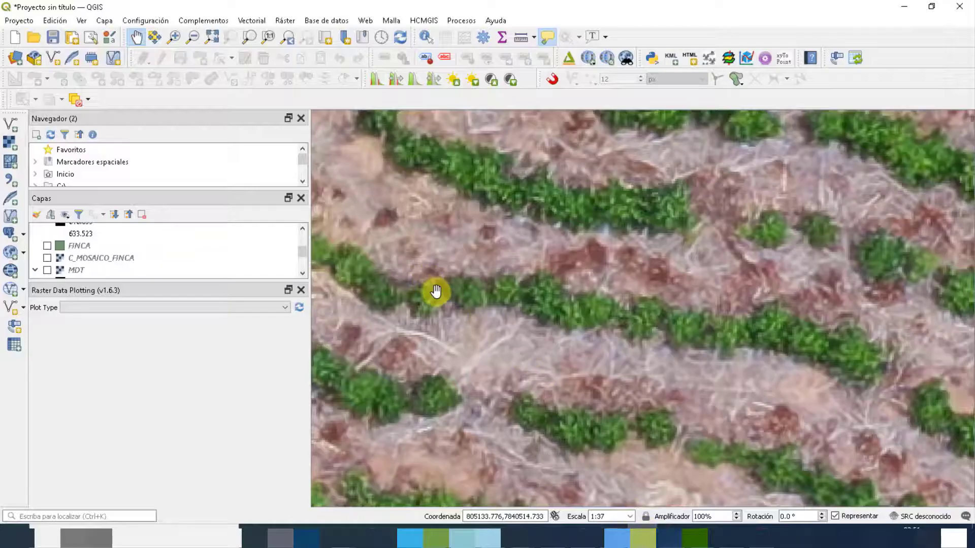
scroll(453, 305, up, 2)
scroll(453, 305, down, 4)
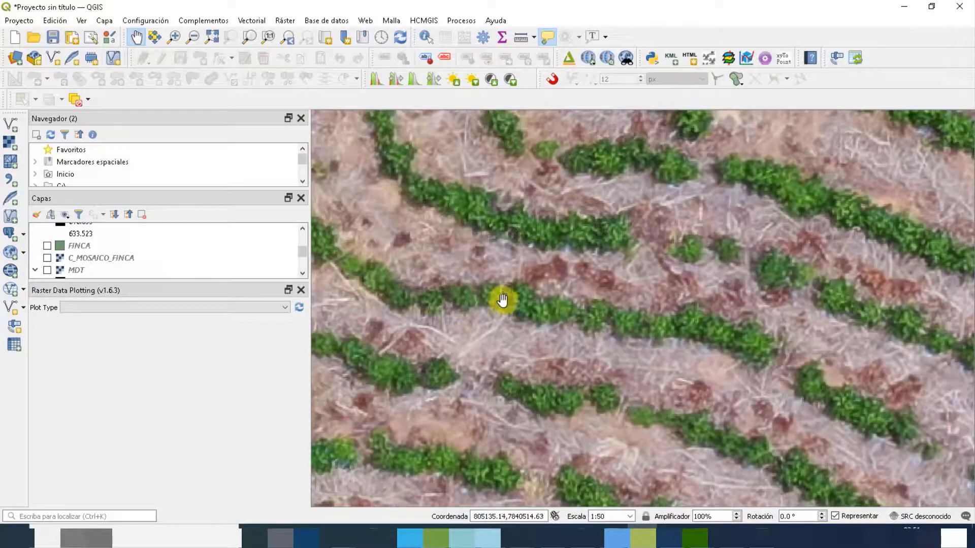
scroll(504, 298, up, 3)
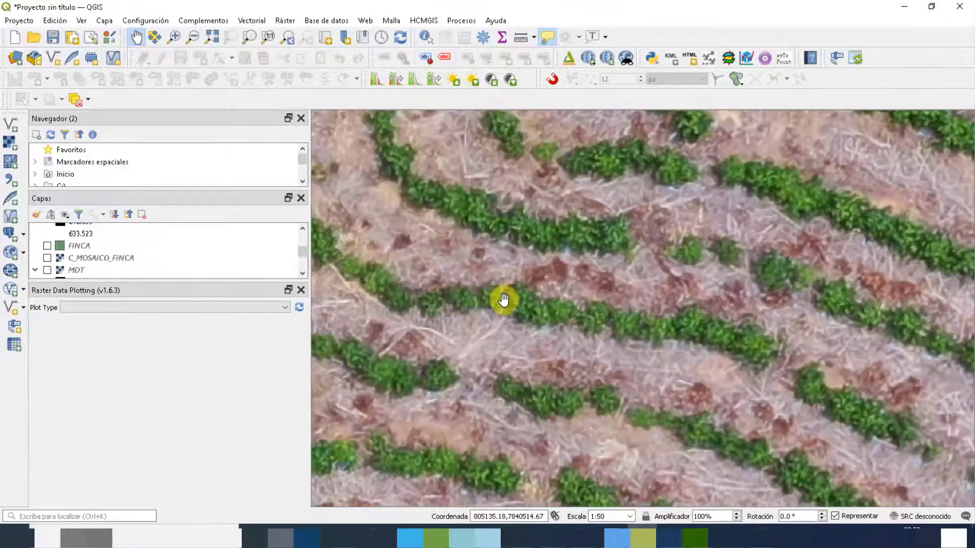
scroll(503, 300, down, 2)
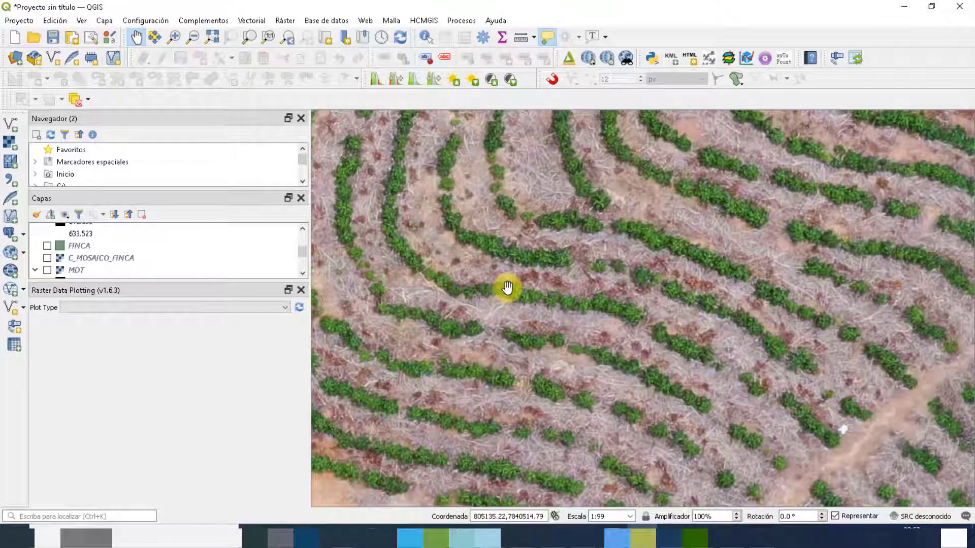
scroll(508, 287, up, 1)
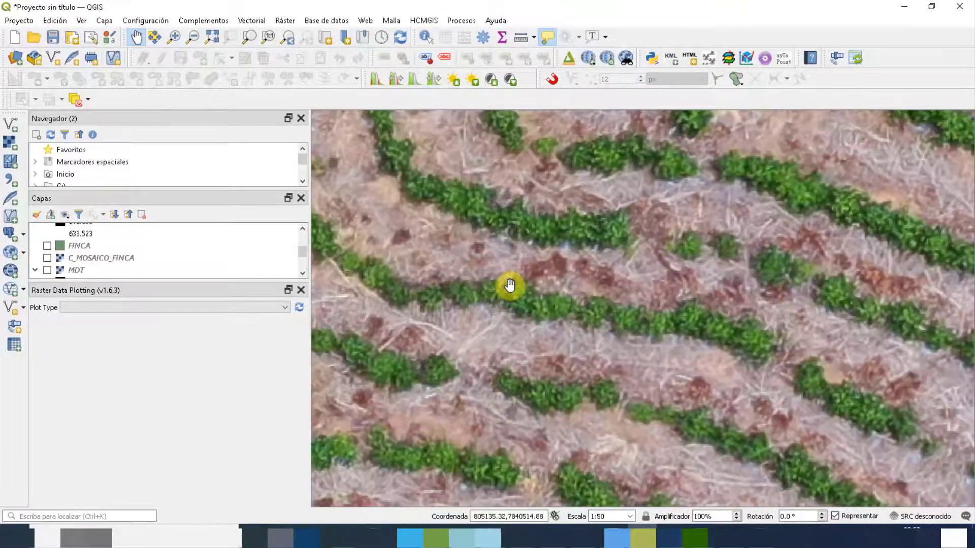
drag(501, 261, 525, 257)
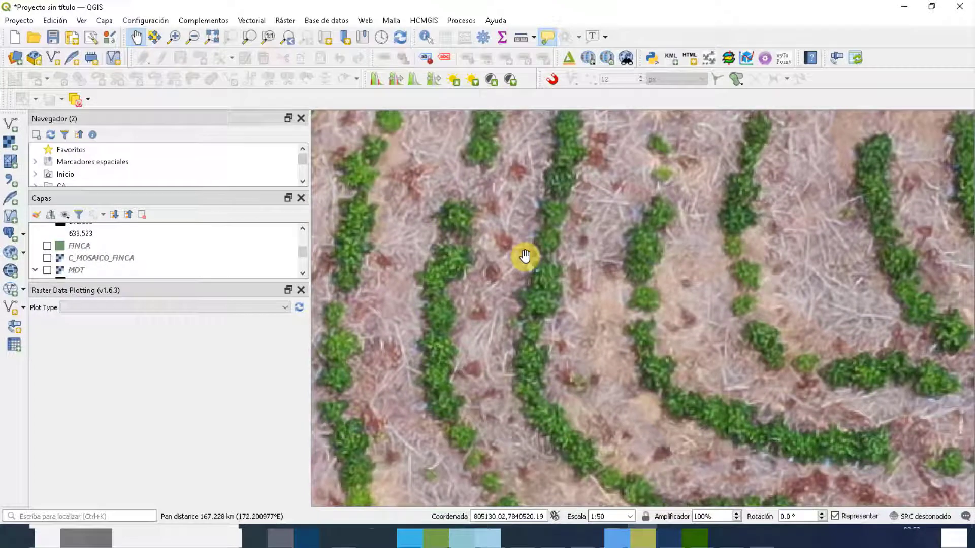
scroll(547, 318, down, 1)
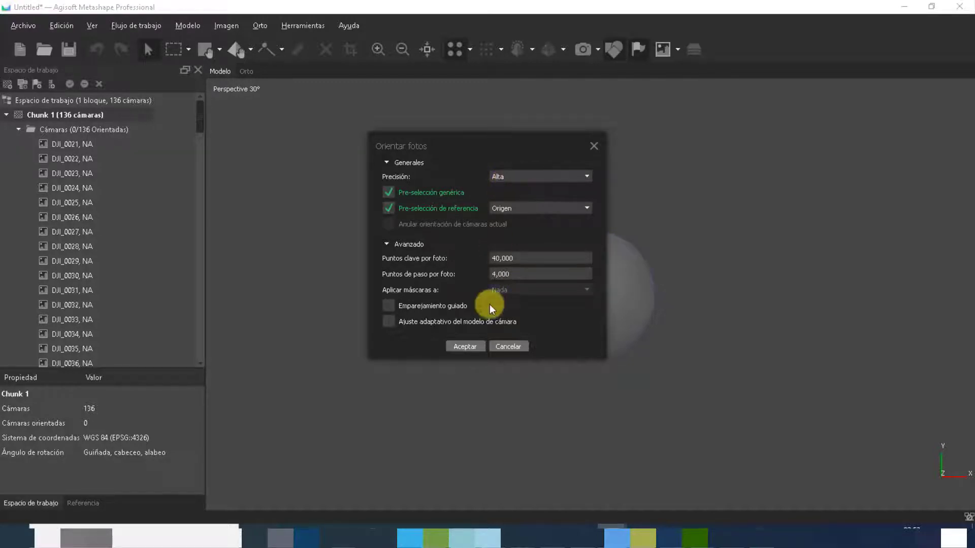
In Metashape, run the photo alignment with the chosen Orientar fotos settings and show the processing details
click(465, 346)
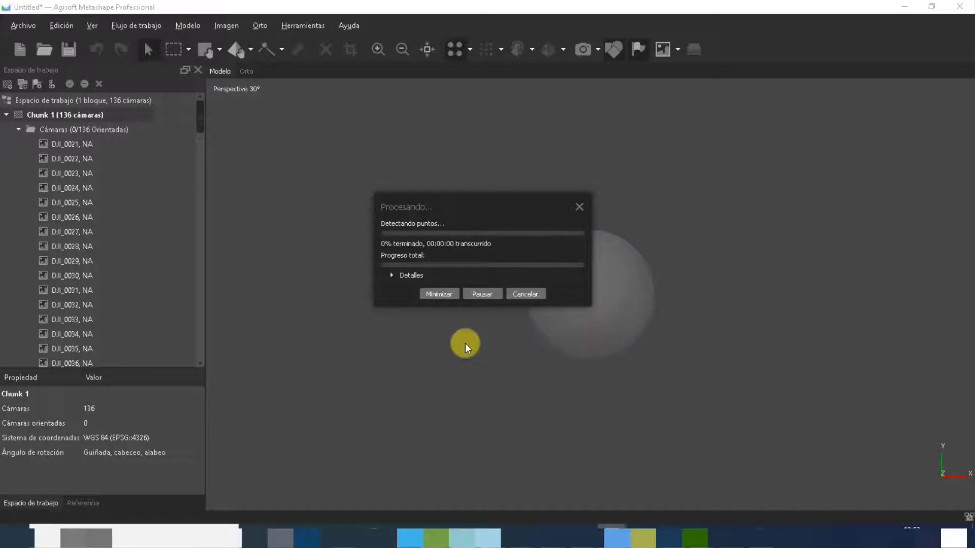
click(394, 275)
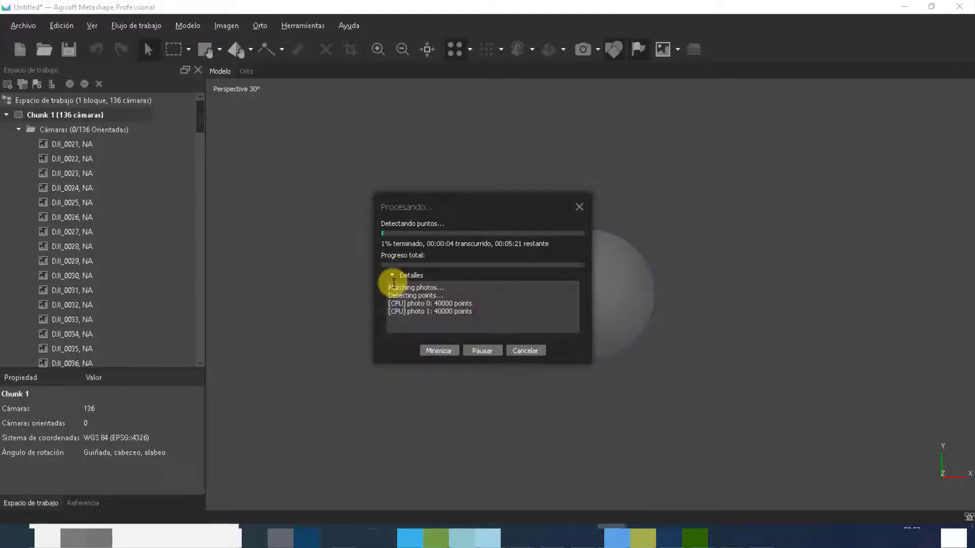